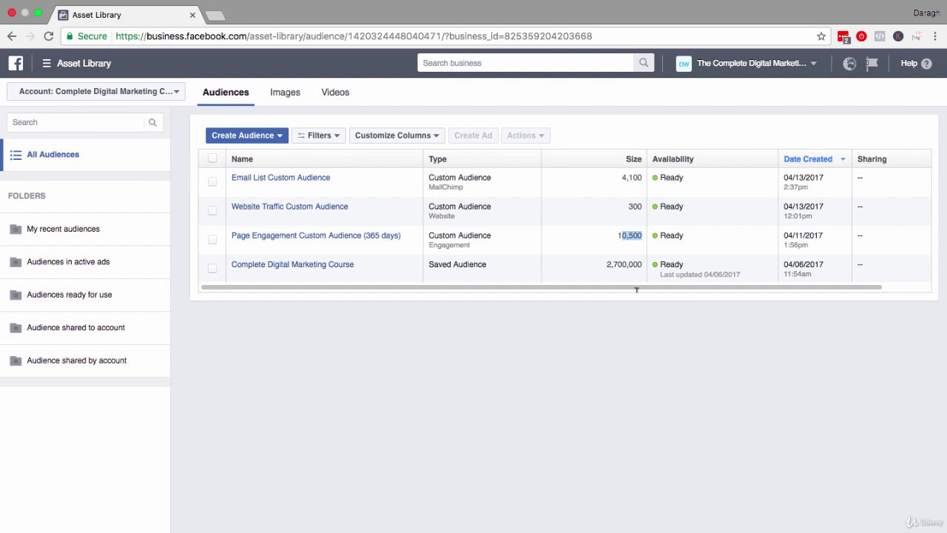
{"action": "left_click", "coordinate": [635, 303]}
{"action": "left_click_drag", "start_coordinate": [621, 179], "coordinate": [641, 208]}
{"action": "left_click", "coordinate": [584, 323]}
{"action": "left_click", "coordinate": [46, 63]}
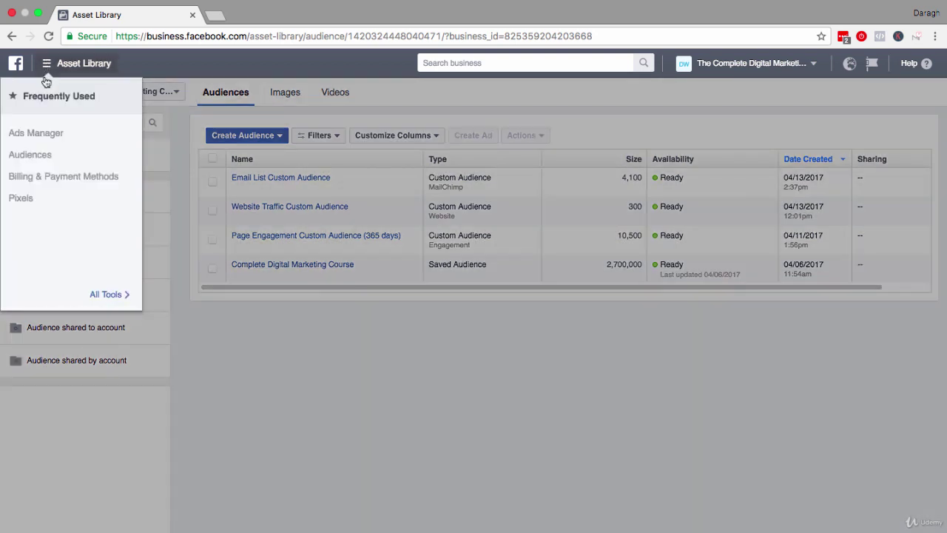
{"action": "left_click", "coordinate": [310, 408]}
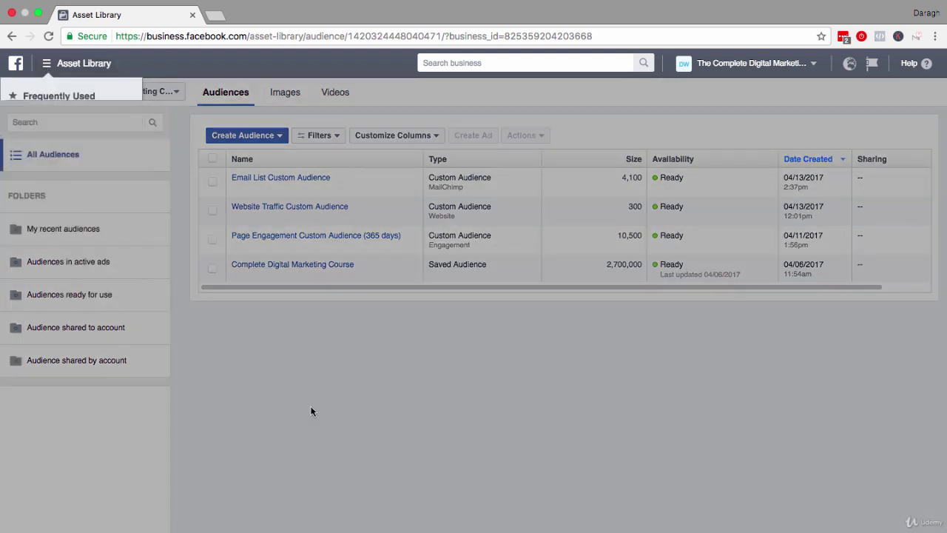
Start a new custom audience based on Facebook engagement, using interactions with the Page as the source
{"action": "left_click", "coordinate": [280, 138]}
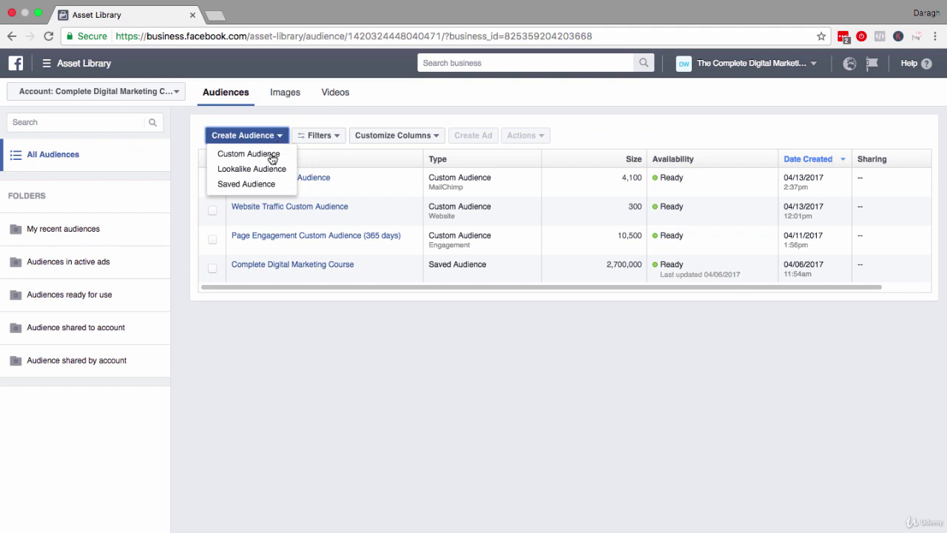
{"action": "left_click", "coordinate": [270, 155]}
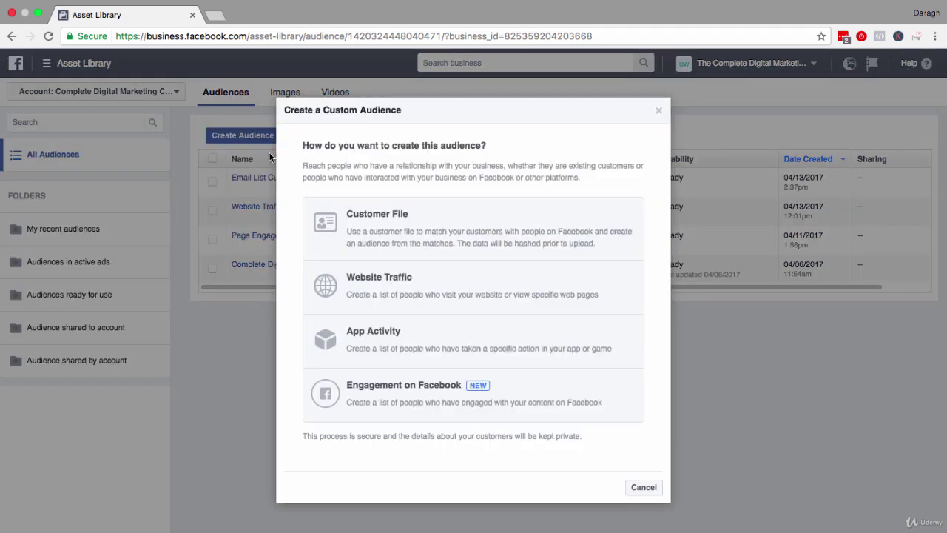
{"action": "left_click", "coordinate": [412, 396]}
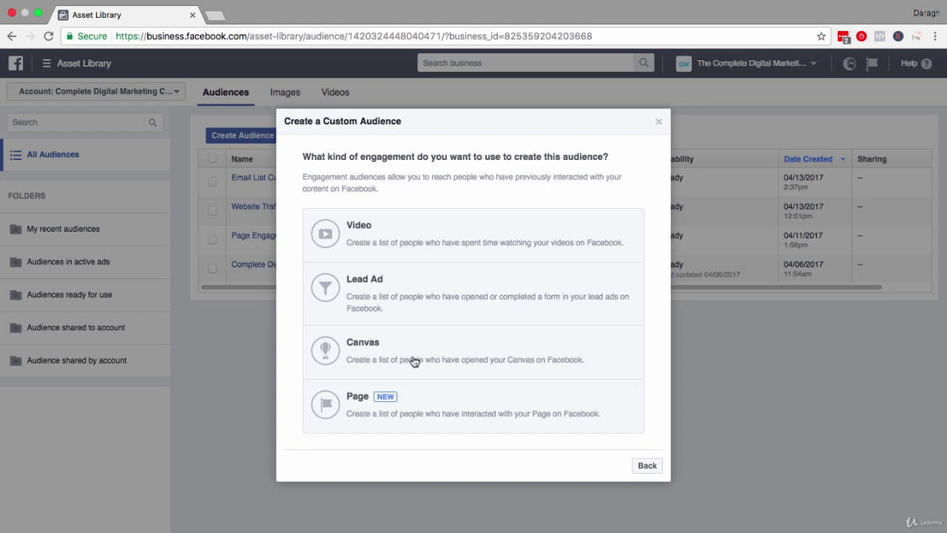
{"action": "left_click", "coordinate": [435, 397]}
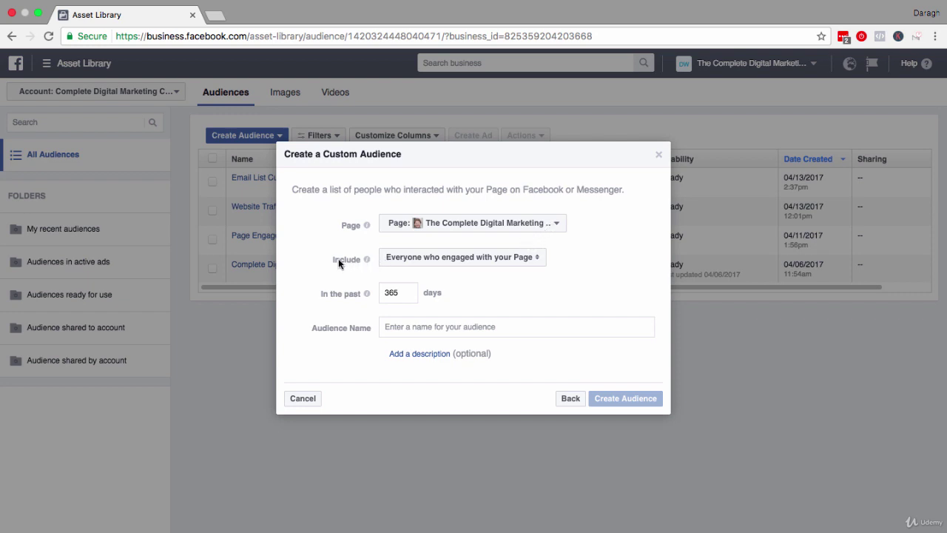
Review the engagement types that the Include setting offers for the Page audience, keeping everyone who engaged with the Page
{"action": "left_click_drag", "start_coordinate": [338, 258], "coordinate": [363, 265]}
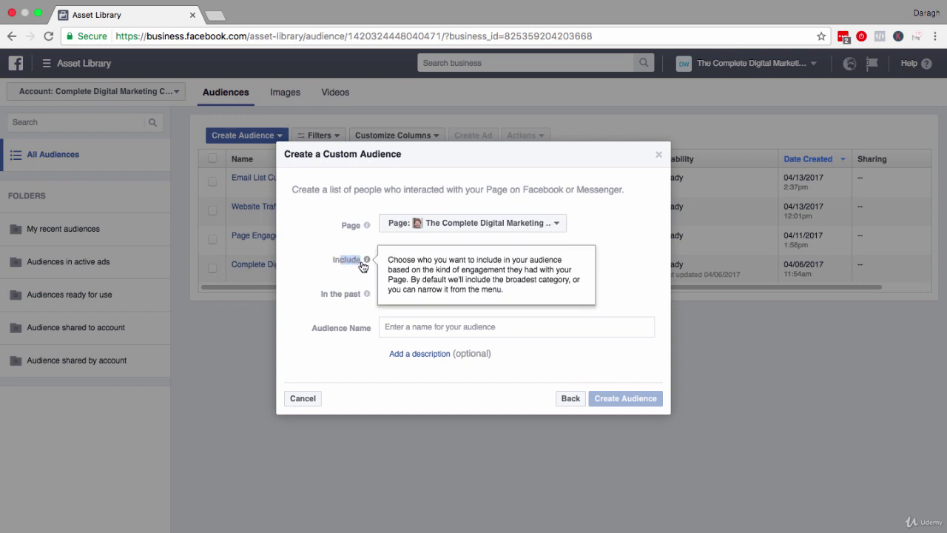
{"action": "left_click", "coordinate": [341, 261]}
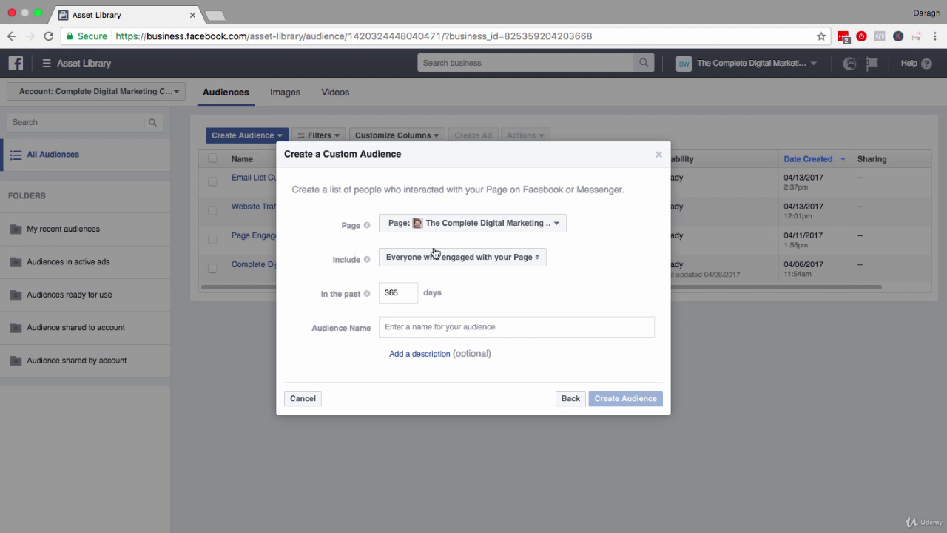
{"action": "left_click", "coordinate": [529, 260]}
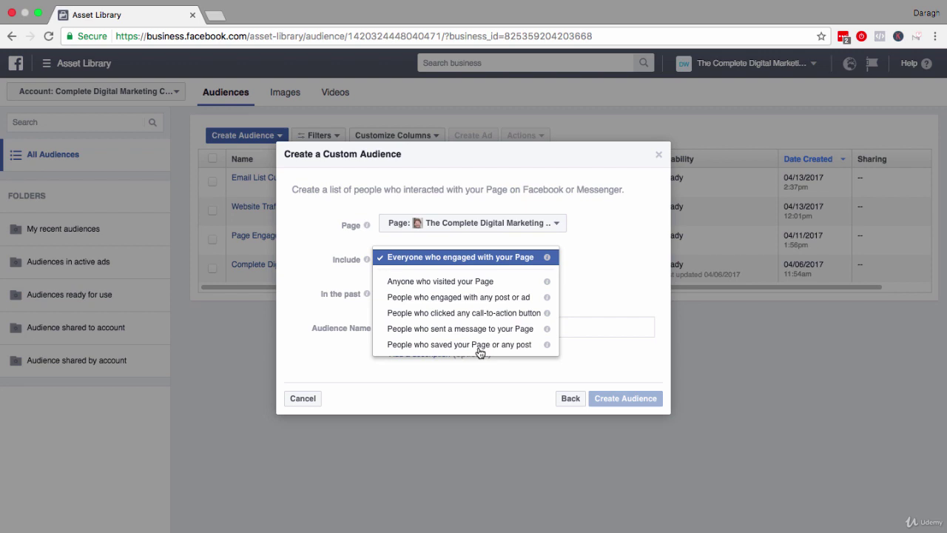
{"action": "left_click", "coordinate": [583, 292]}
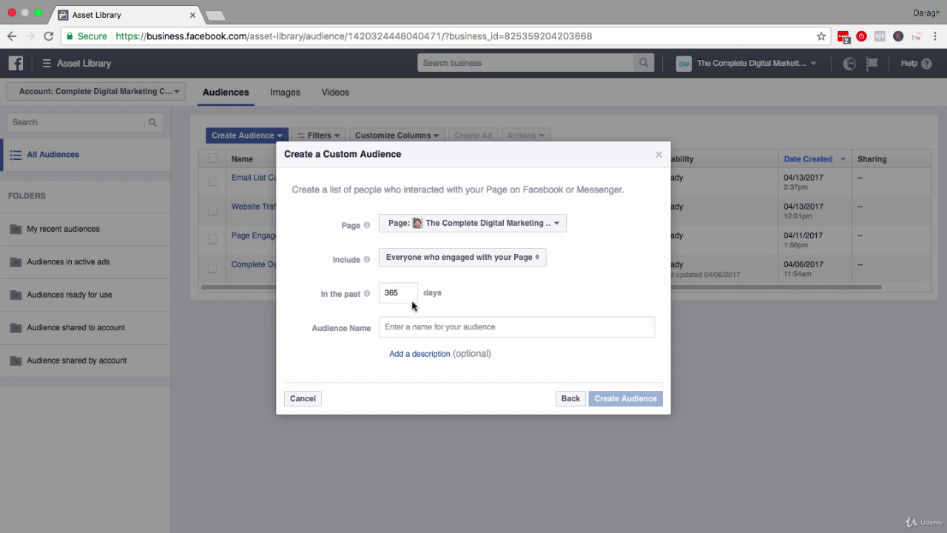
Name the audience "Page Engagement Custom Audience (365 days) - #2"
{"action": "left_click", "coordinate": [399, 326]}
{"action": "type", "text": "P"}
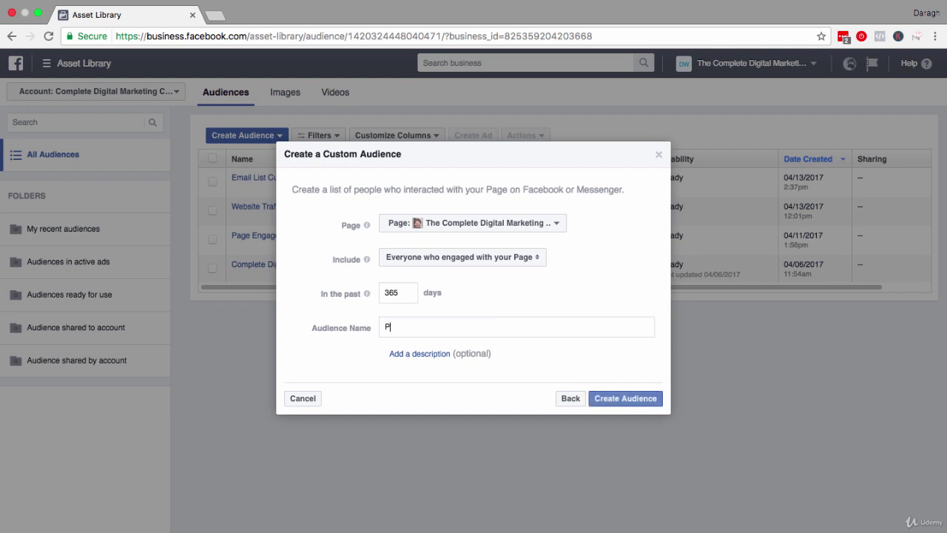
{"action": "type", "text": "age Engagee"}
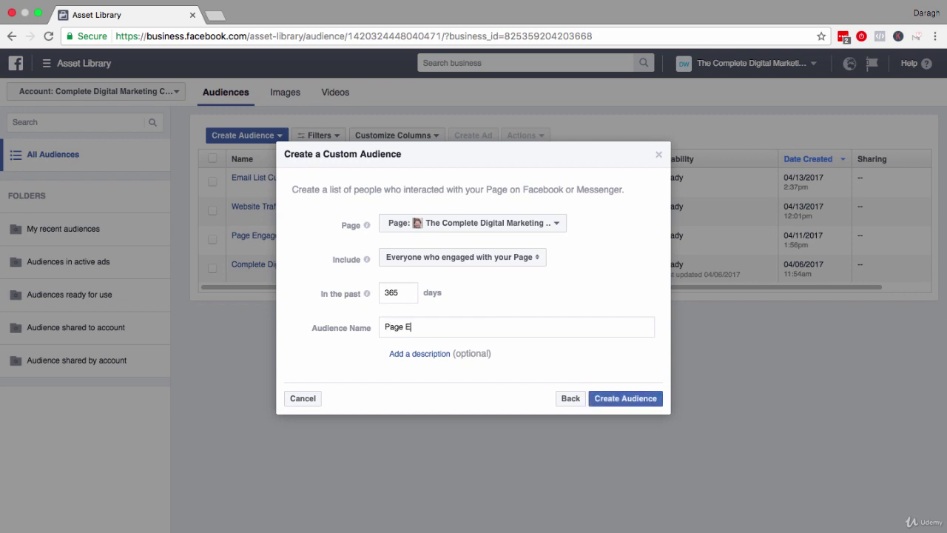
{"action": "key", "text": "BackSpace"}
{"action": "type", "text": "ment Custom Ausience"}
{"action": "key", "text": "BackSpace"}
{"action": "key", "text": "BackSpace"}
{"action": "key", "text": "BackSpace"}
{"action": "key", "text": "BackSpace"}
{"action": "key", "text": "BackSpace"}
{"action": "key", "text": "BackSpace"}
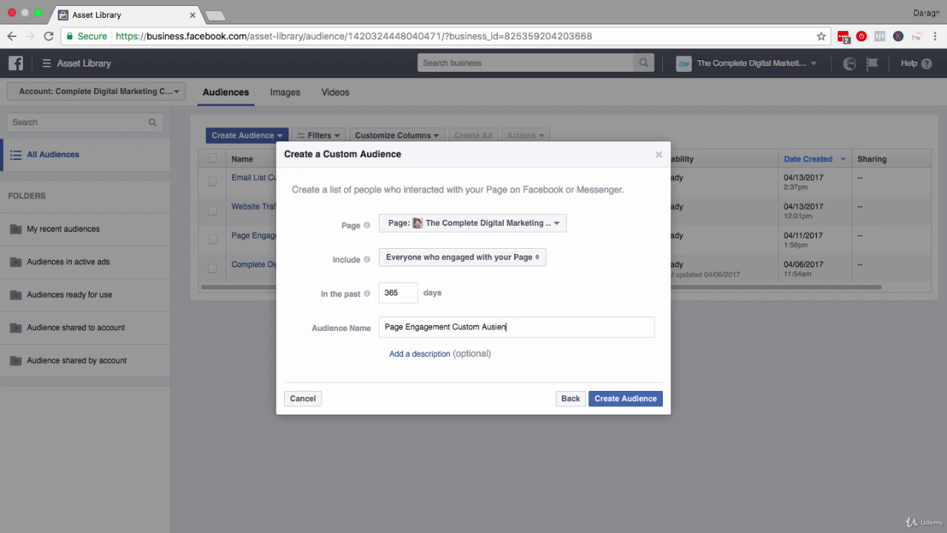
{"action": "type", "text": "dience (365 days ) - #2"}
Create the custom audience and finish the dialog without creating an ad or expanding the audience
{"action": "left_click", "coordinate": [627, 398]}
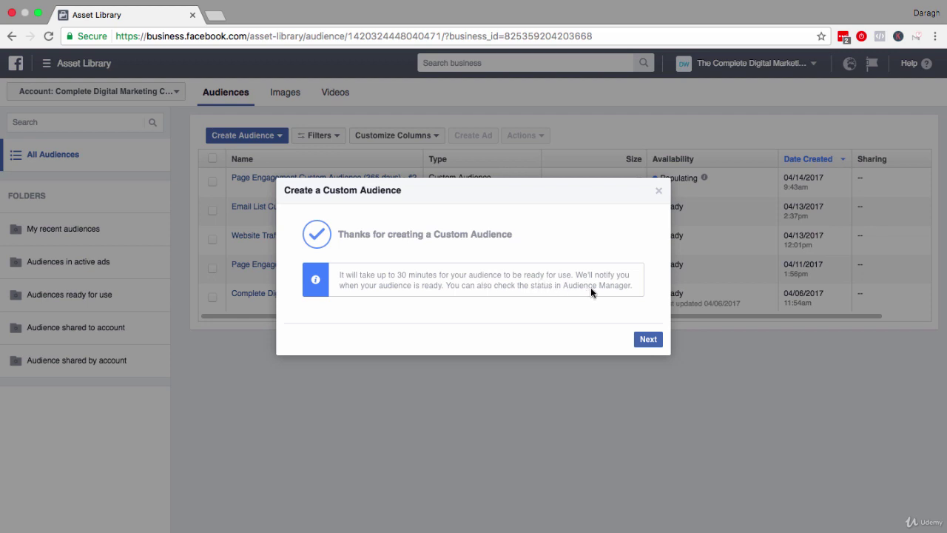
{"action": "left_click", "coordinate": [648, 340]}
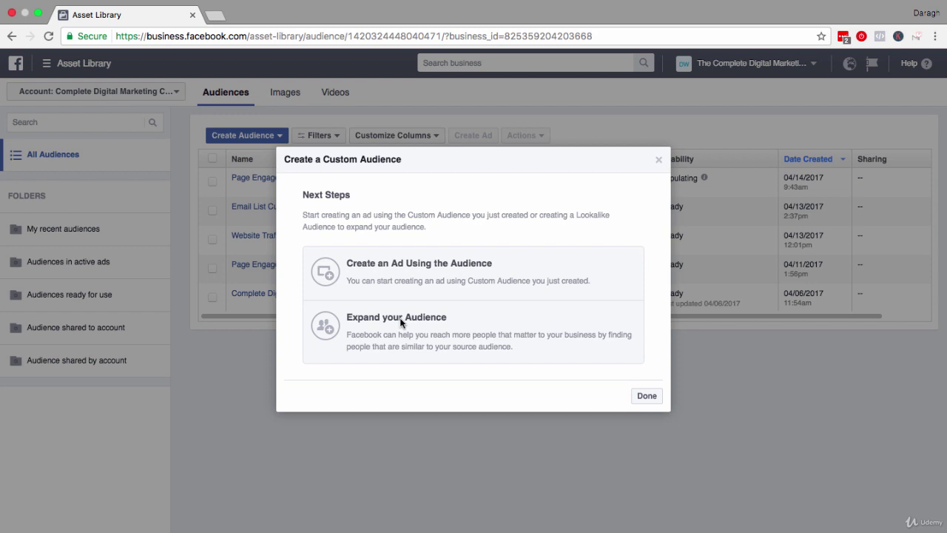
{"action": "left_click", "coordinate": [645, 396]}
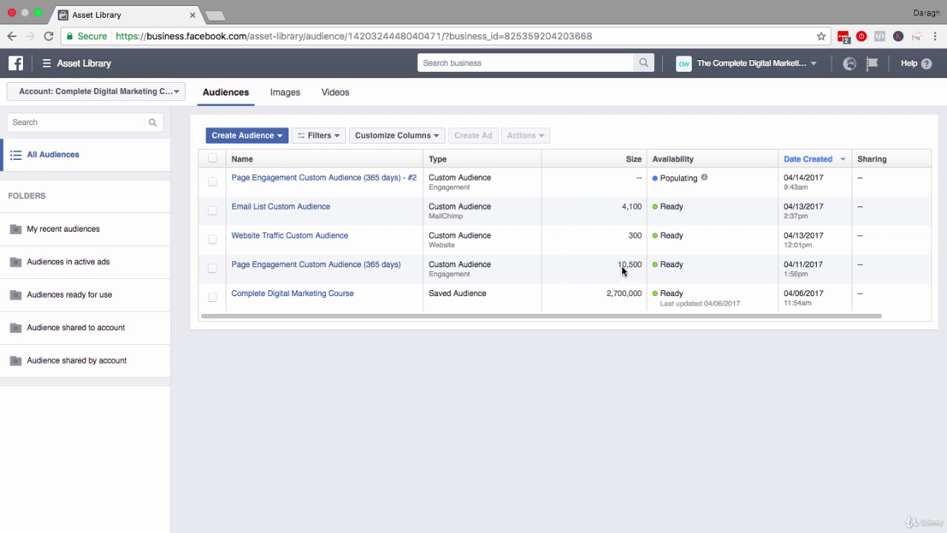
{"action": "left_click_drag", "start_coordinate": [617, 264], "coordinate": [645, 263]}
{"action": "left_click", "coordinate": [632, 377]}
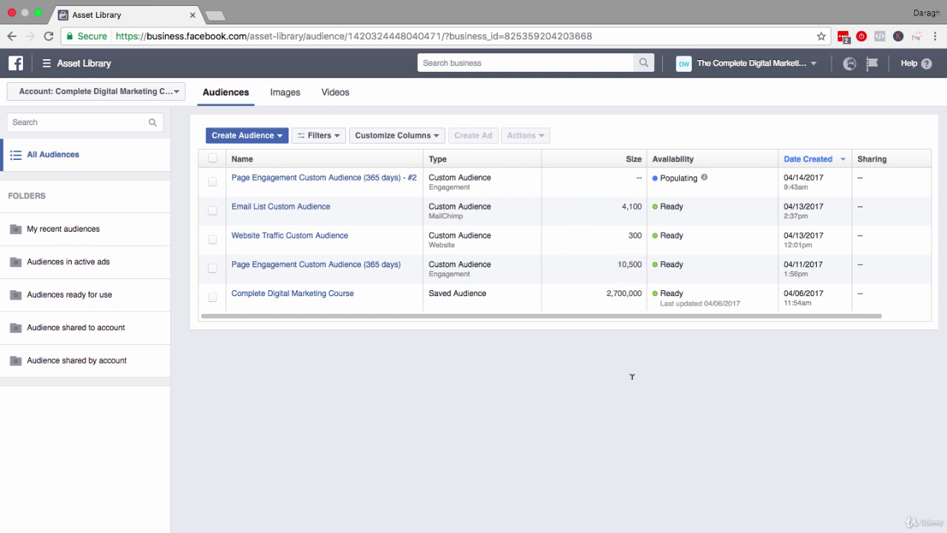